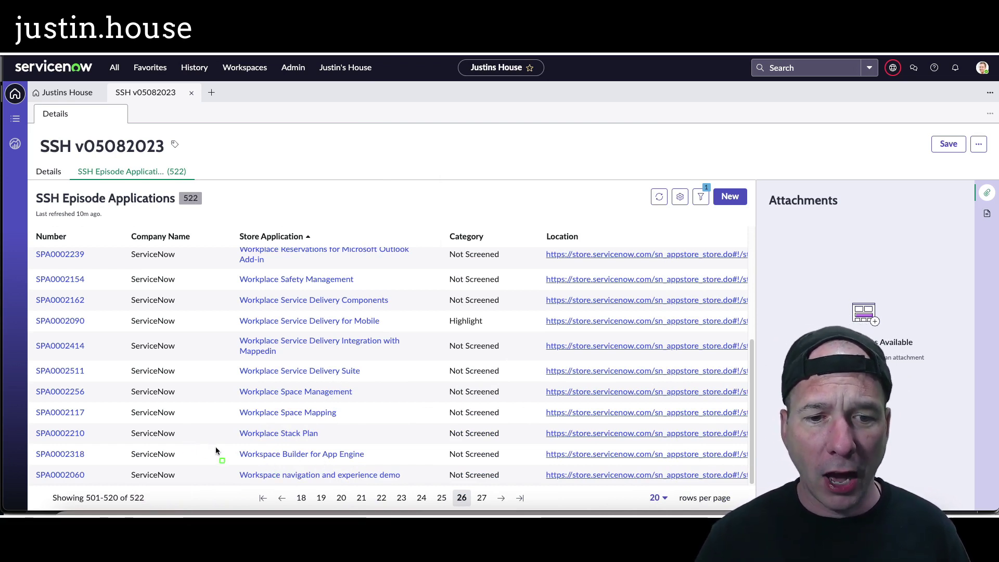
Highlight the Workspace Builder for App Engine entry on page 26 of SSH Episode Applications
left_click_drag(216, 445, 395, 465)
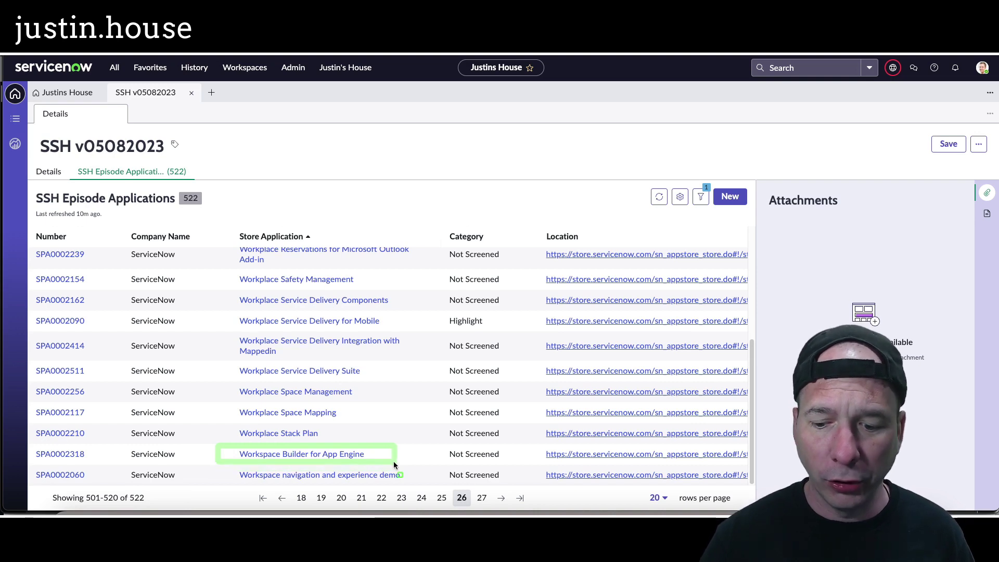
Open the Workspace Builder for App Engine record and review its Store Applications form
left_click(333, 454)
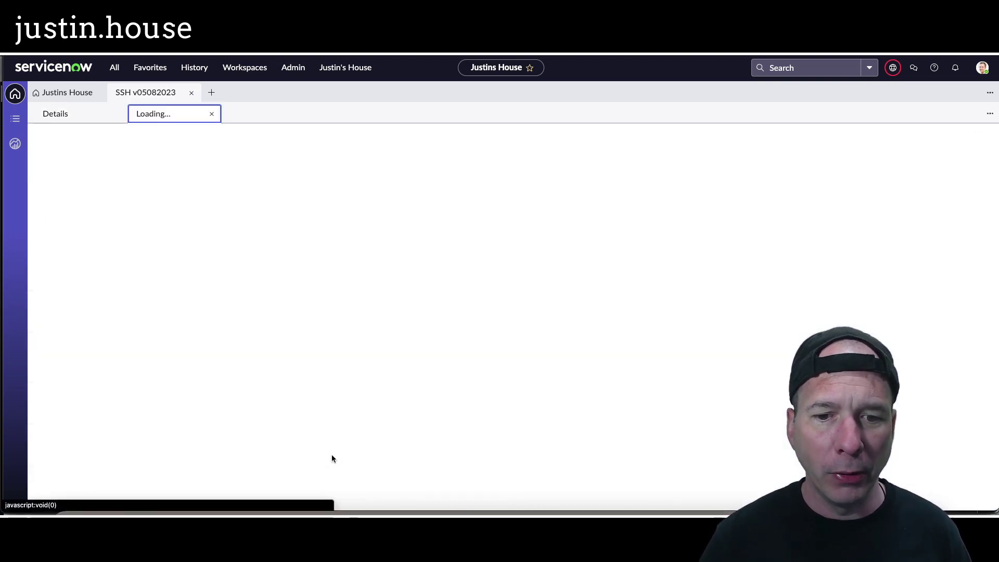
scroll(188, 357, "down", 1)
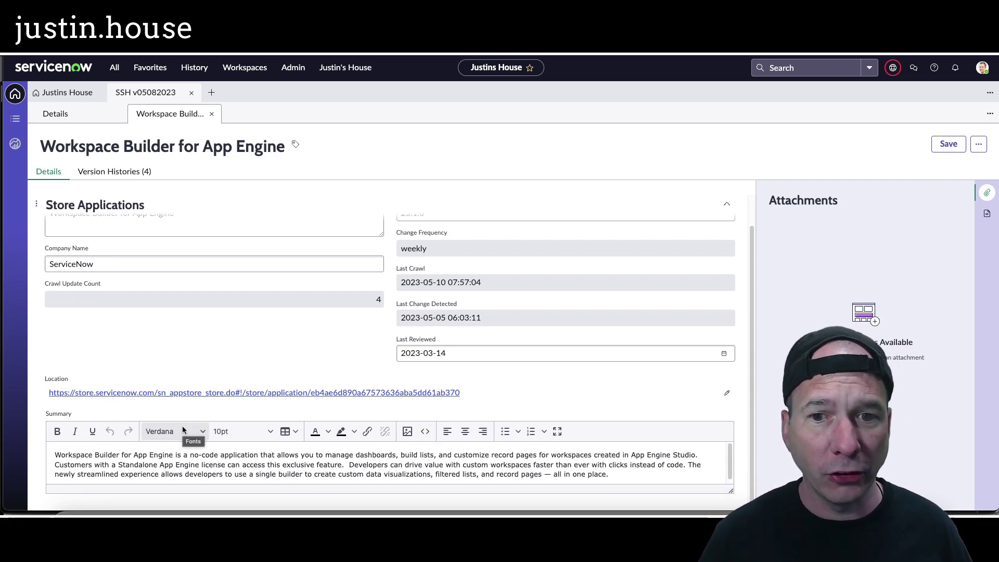
scroll(204, 308, "up", 1)
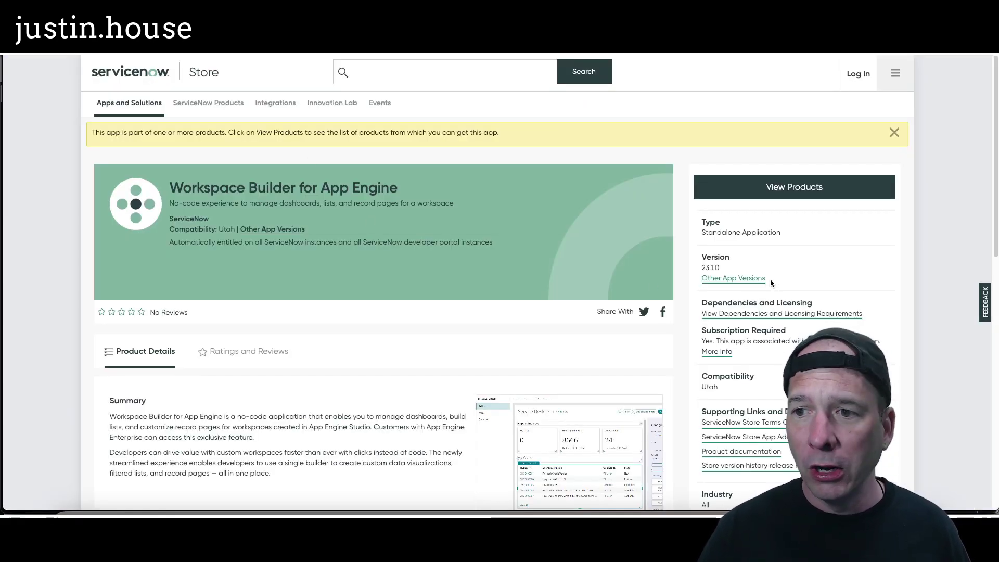
Read the 23.1.0 Utah version history notes on dot-walking for list columns
left_click(757, 278)
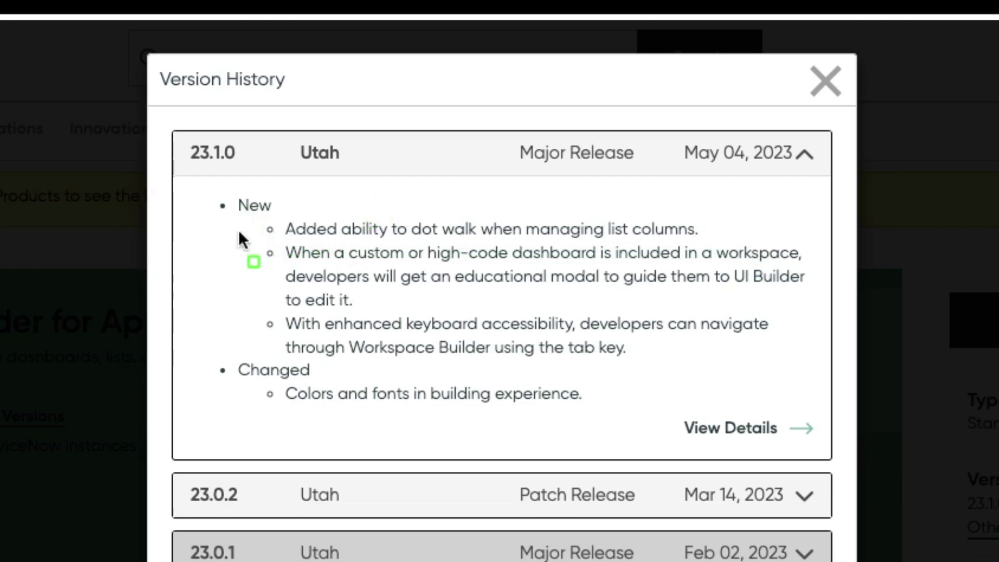
mouse_move(242, 235)
left_mouse_down()
mouse_move(816, 326)
mouse_move(814, 313)
left_mouse_up()
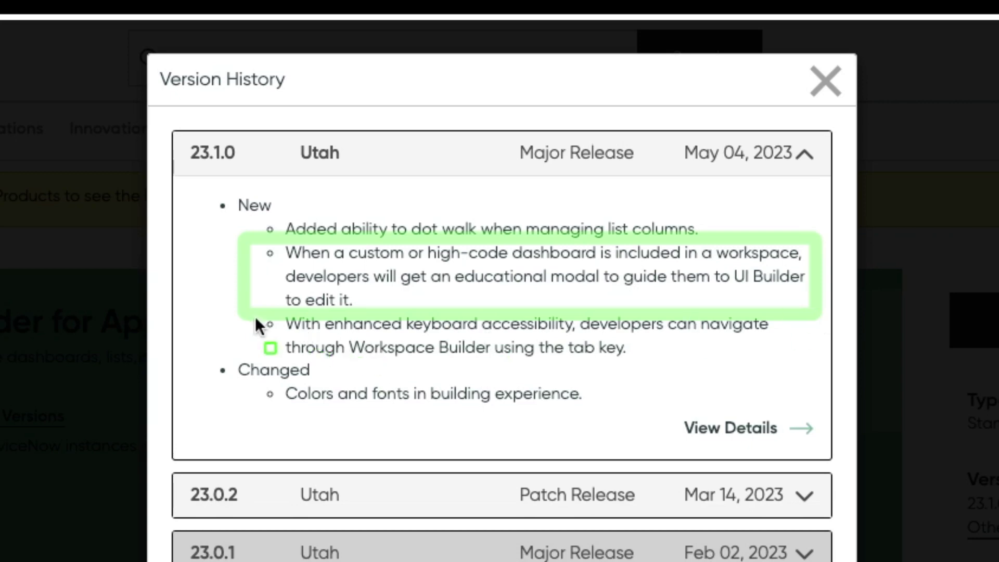
left_click_drag(260, 315, 788, 364)
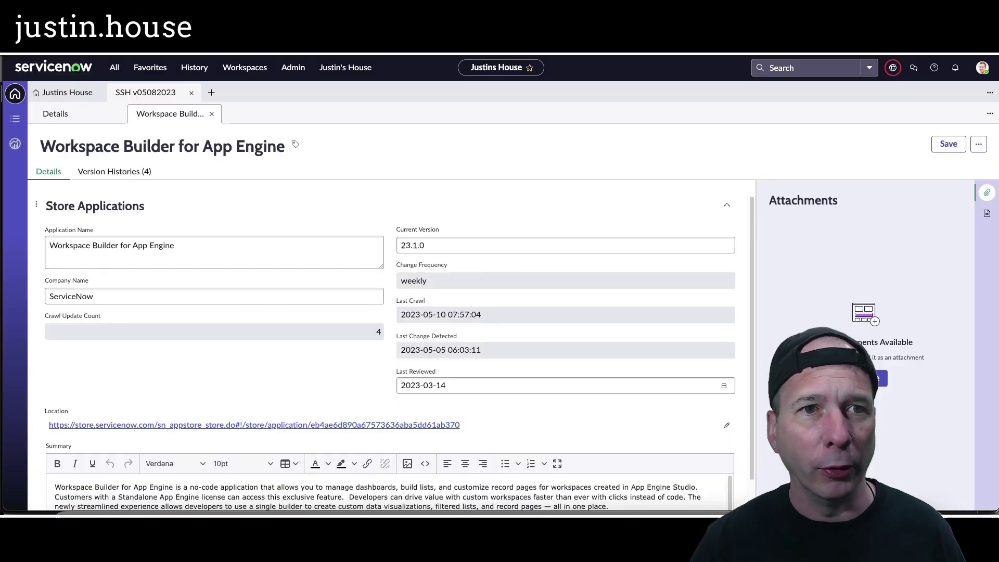
Launch App Engine Studio from Favorites and open the Justins House app
left_click(245, 67)
left_click(150, 68)
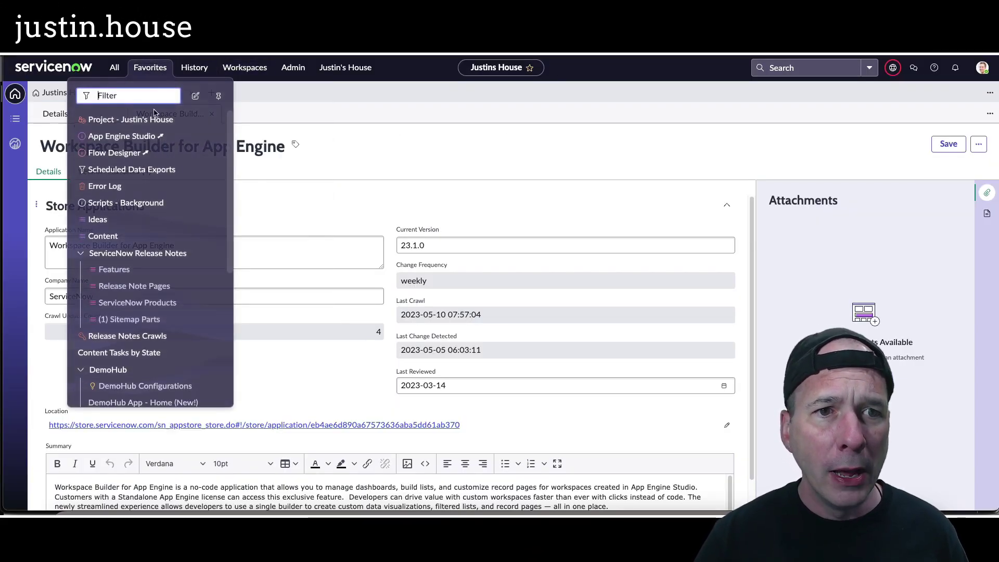
left_click(128, 137)
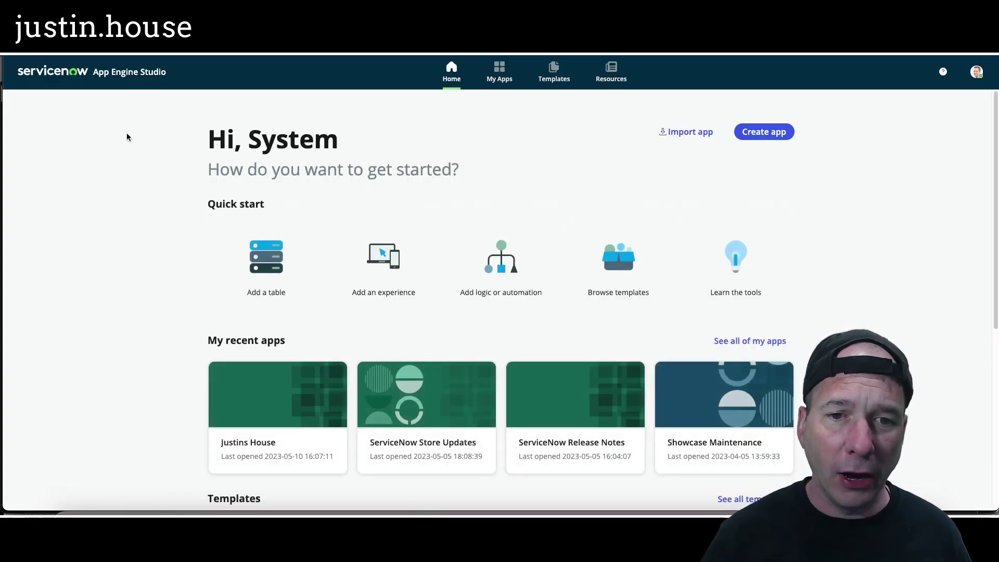
left_click(246, 449)
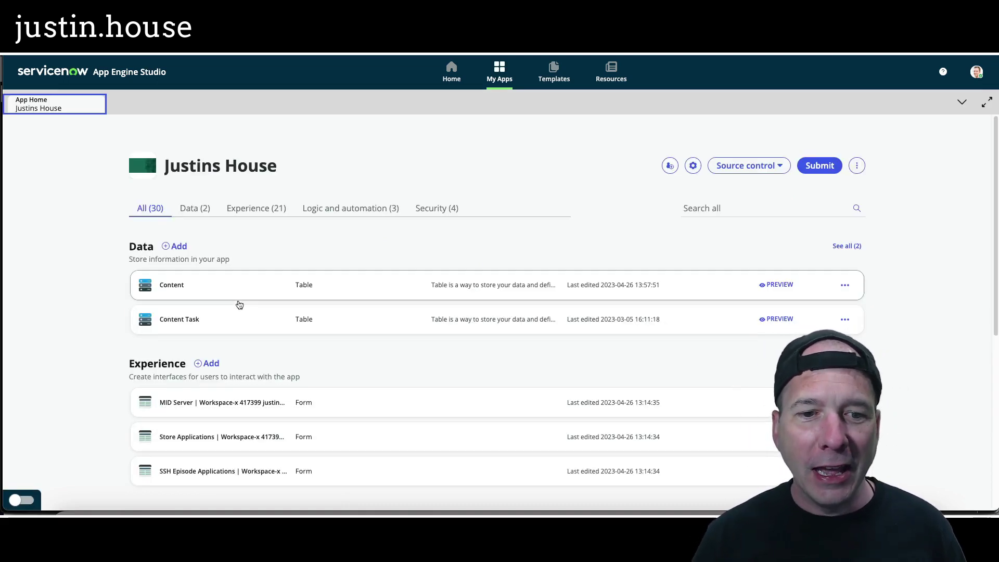
Filter to Experiences, go to page 2, and bring up the Justins House workspace's actions
left_click(256, 208)
scroll(422, 323, "down", 5)
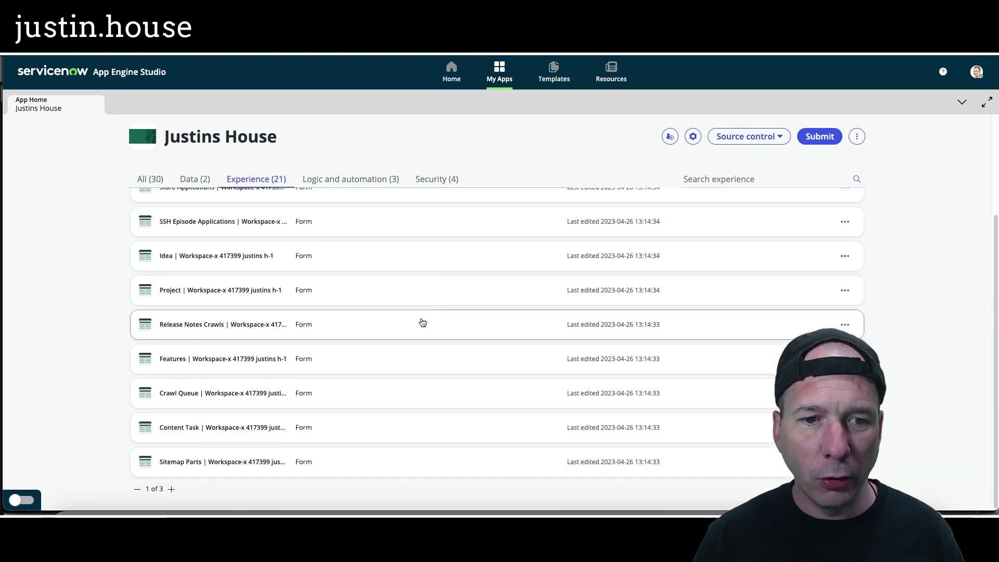
left_click(172, 490)
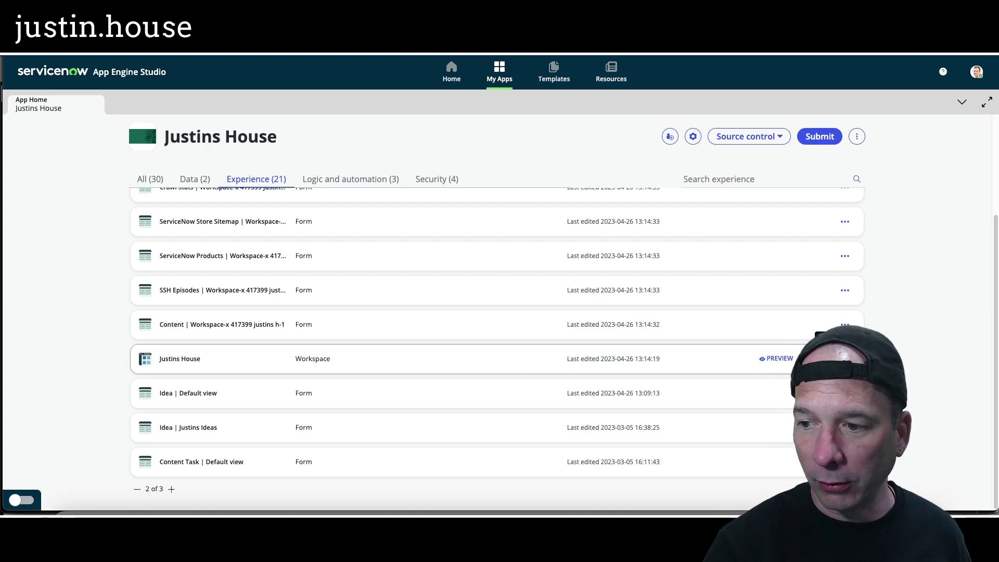
left_click(845, 359)
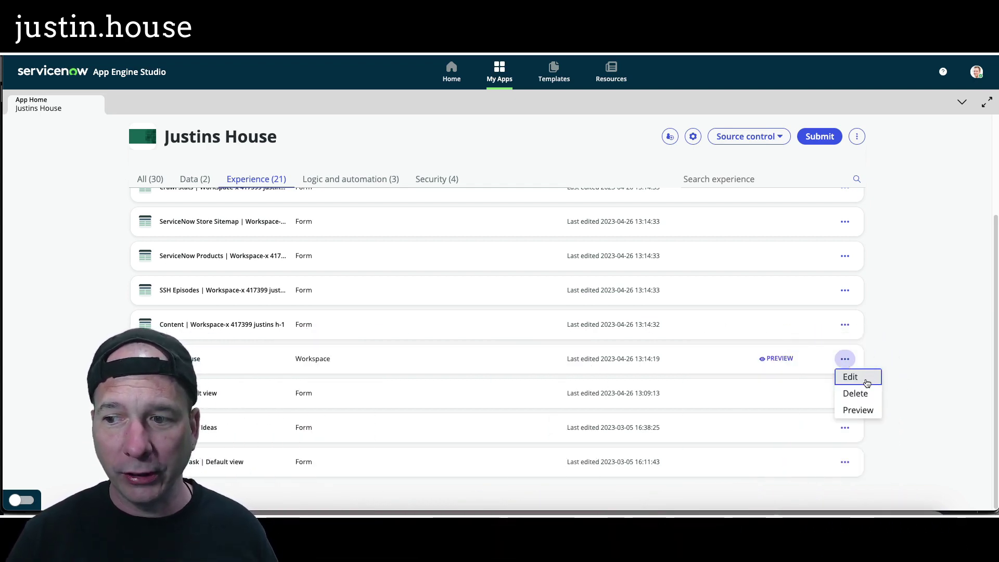
Edit the Justins House workspace in Workspace Builder and dismiss the welcome dialog with Get started
left_click(853, 378)
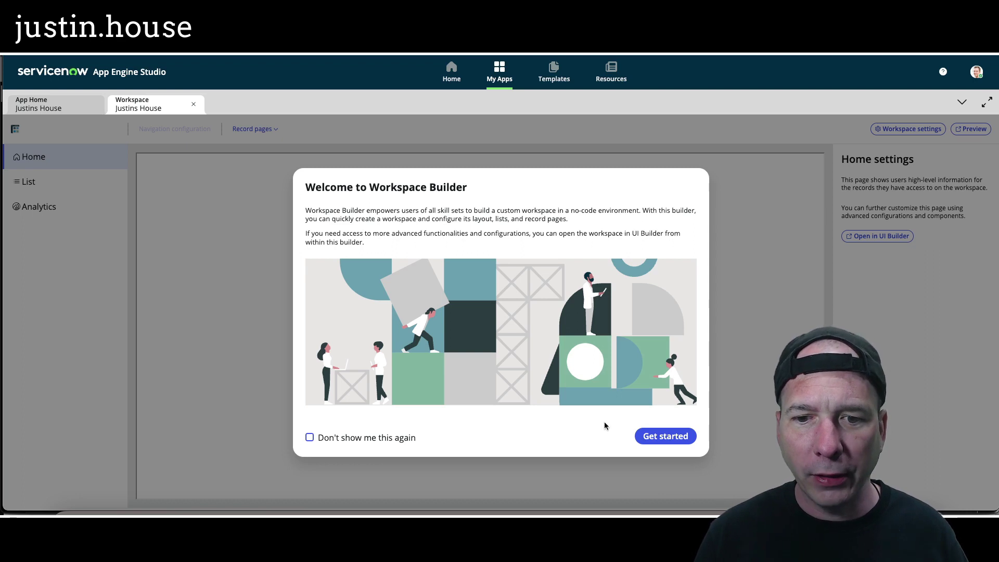
left_click(651, 437)
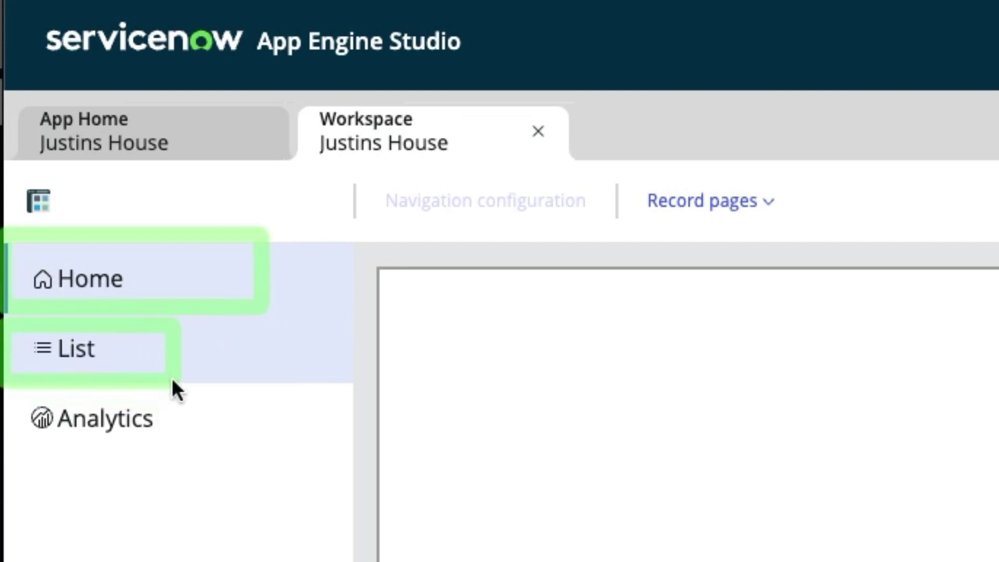
Select Content Task > All in the lists panel to show its filtered list settings
left_click(70, 351)
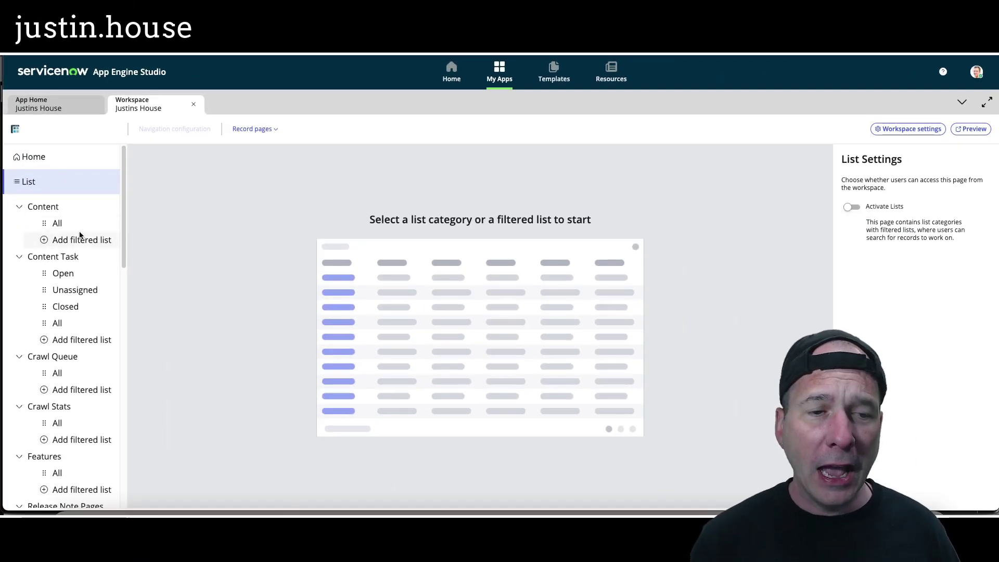
scroll(80, 235, "down", 1)
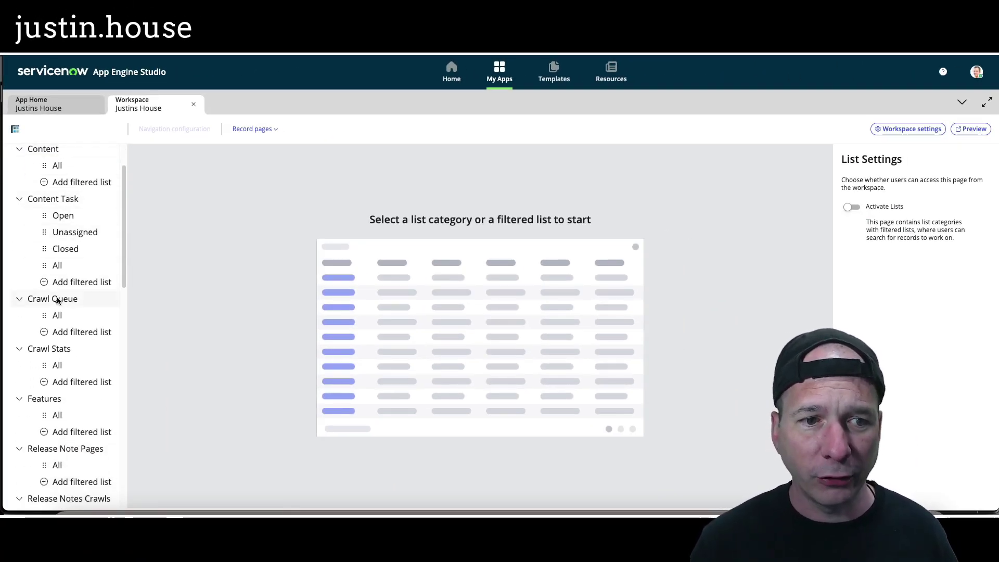
left_click(58, 266)
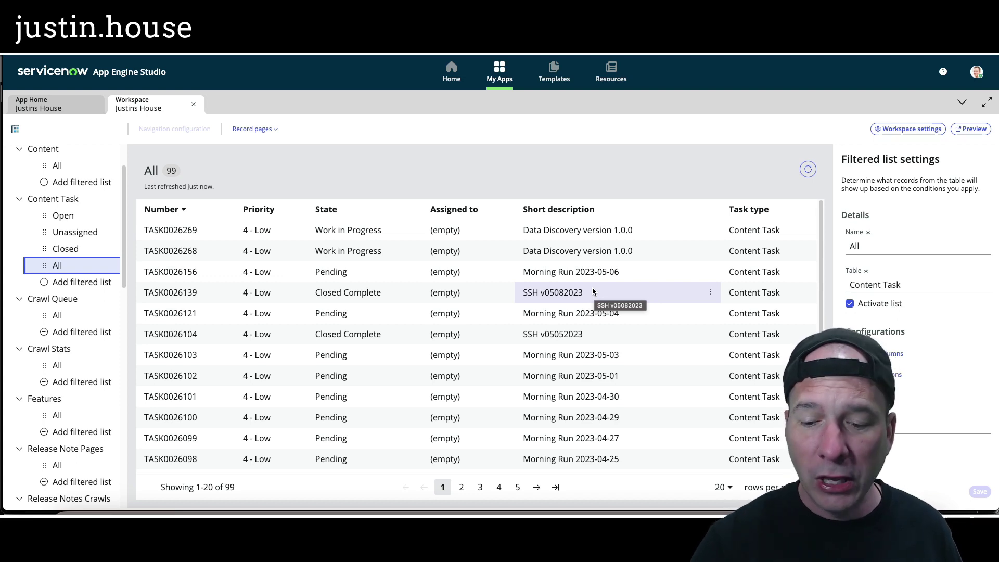
left_click_drag(301, 214, 405, 469)
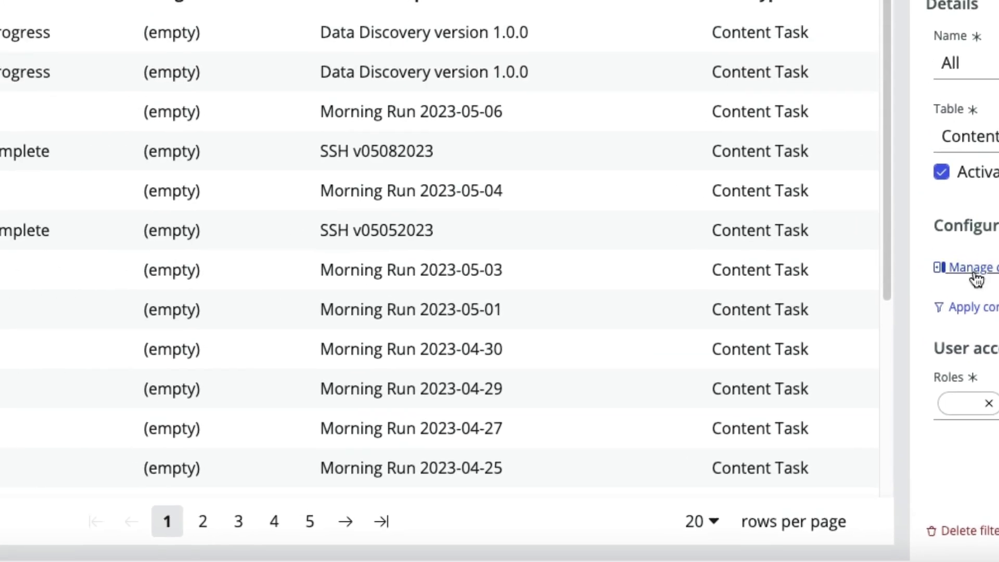
Add the Content field as a list column in Manage columns
left_click(765, 166)
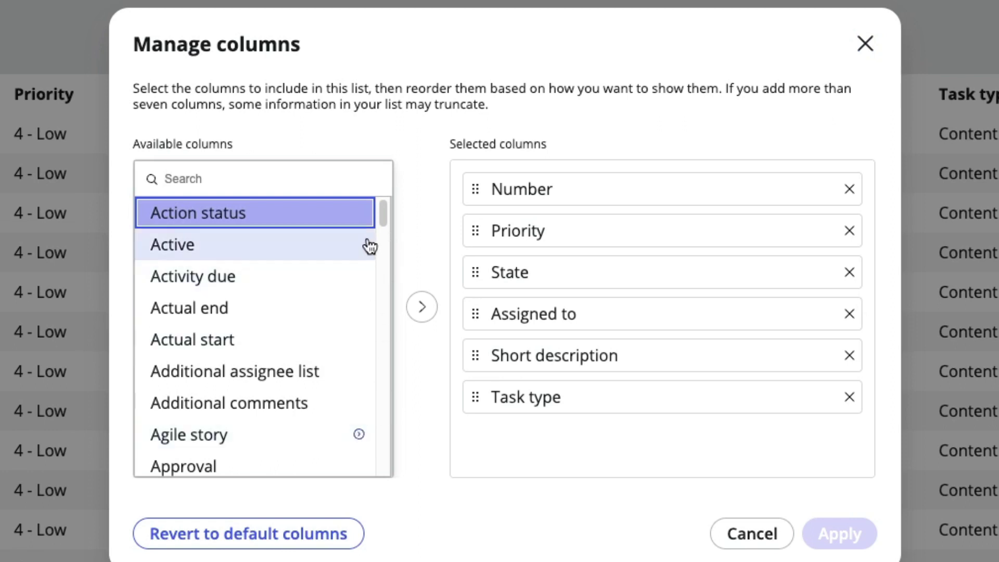
left_click_drag(385, 211, 370, 279)
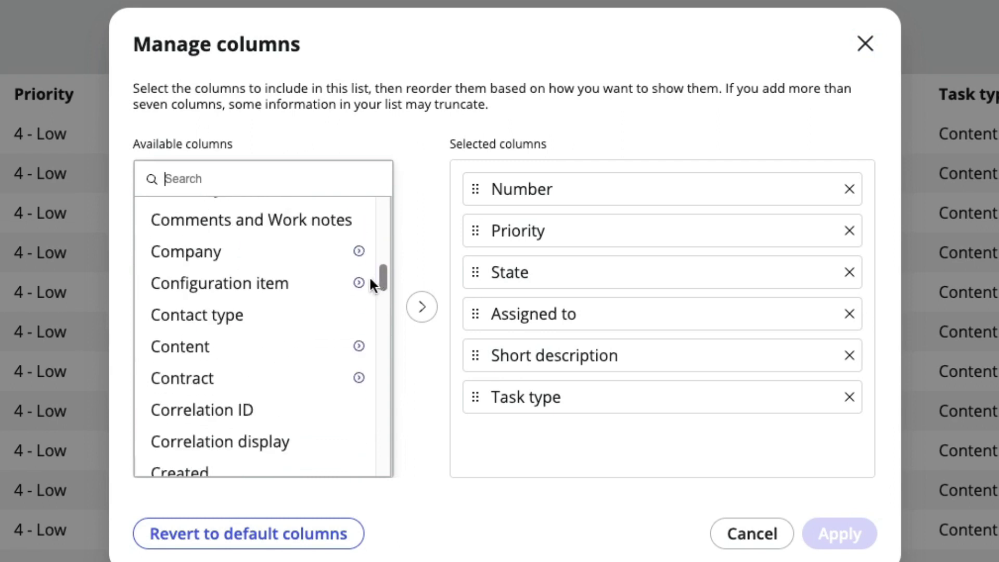
left_click(228, 347)
left_click(422, 307)
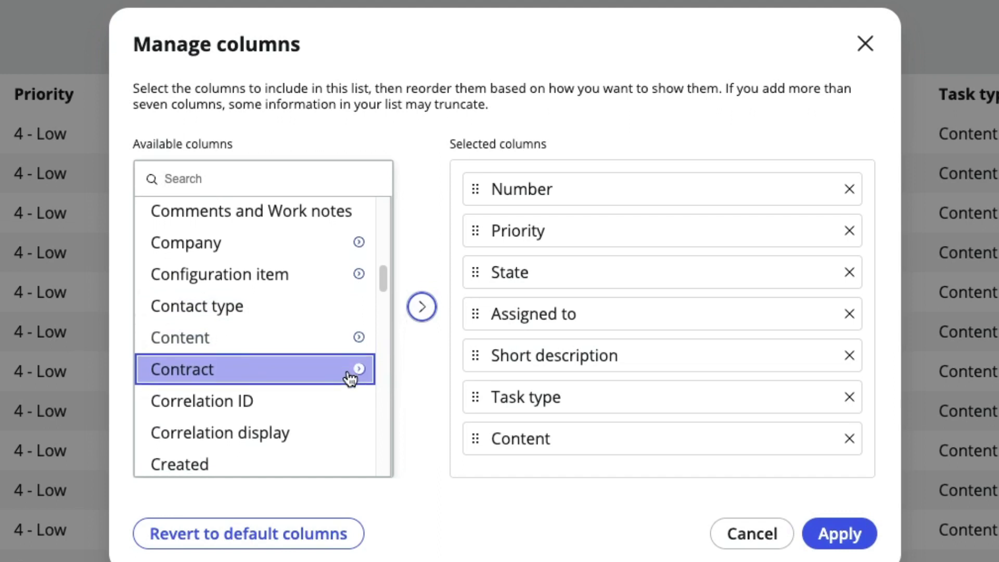
Add dot-walked Content > Idea and Content > Knowledge article columns and apply the selection
left_click(359, 337)
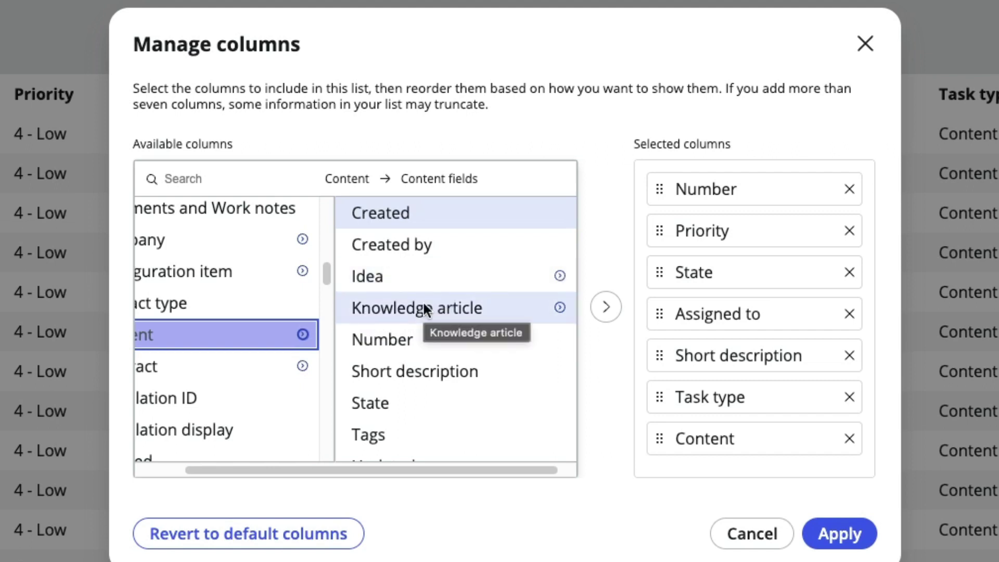
left_click(394, 272)
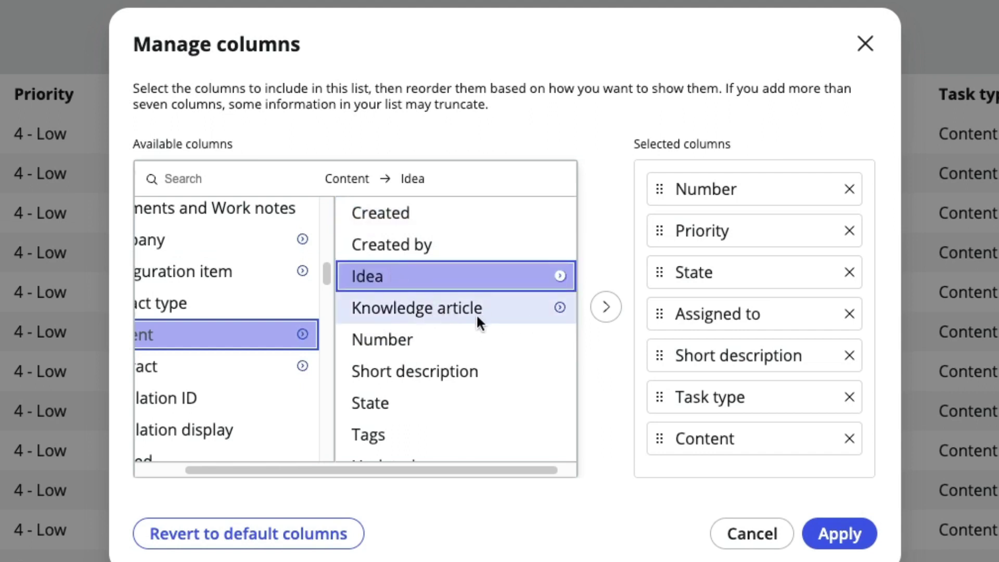
left_click(463, 310)
left_click(479, 281)
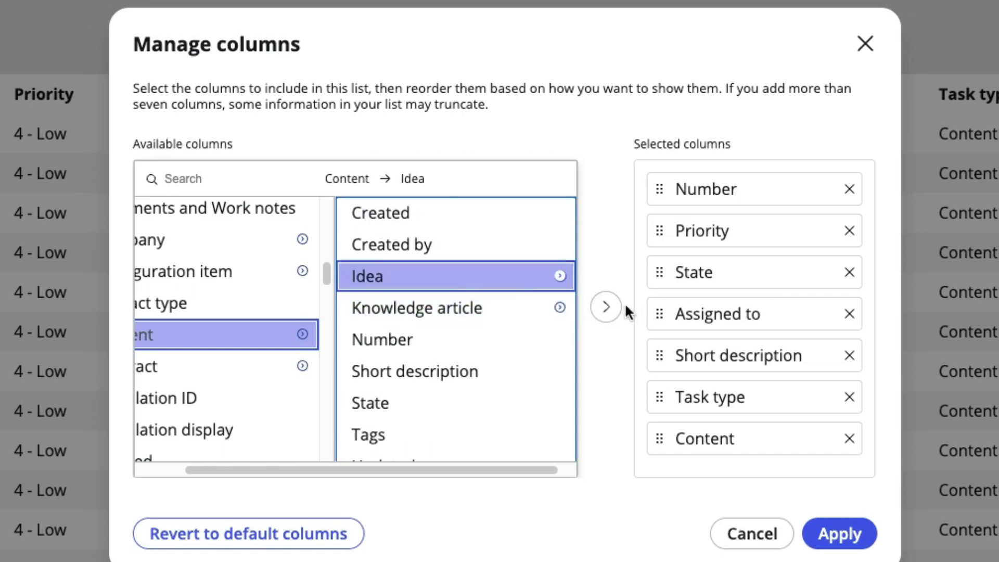
left_click(609, 308)
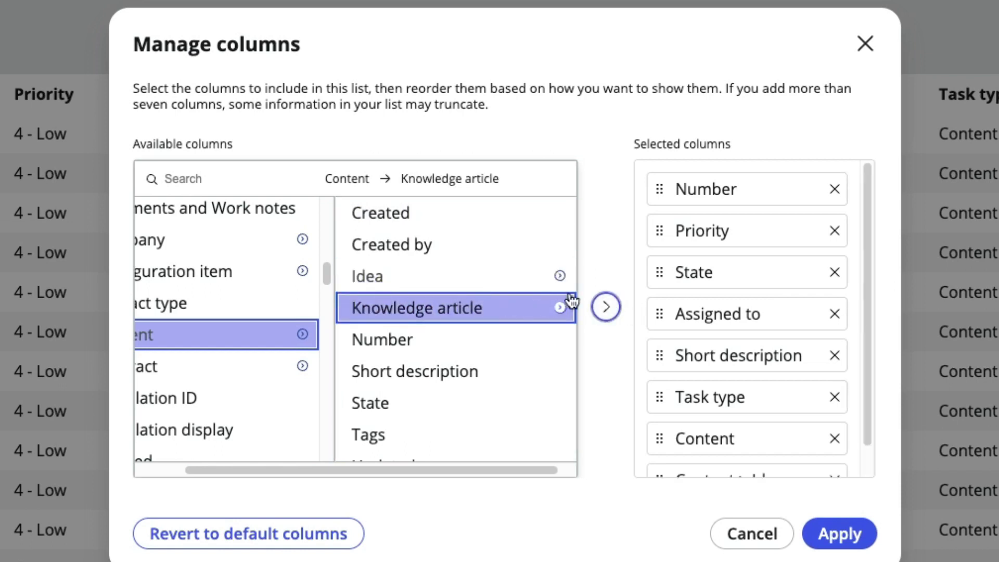
left_click(605, 306)
scroll(792, 276, "down", 2)
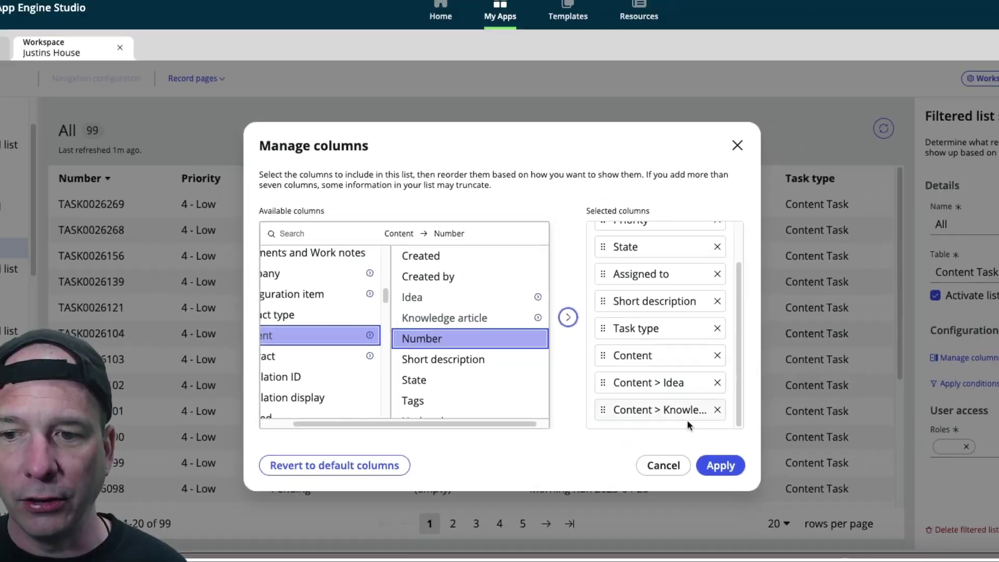
left_click(839, 534)
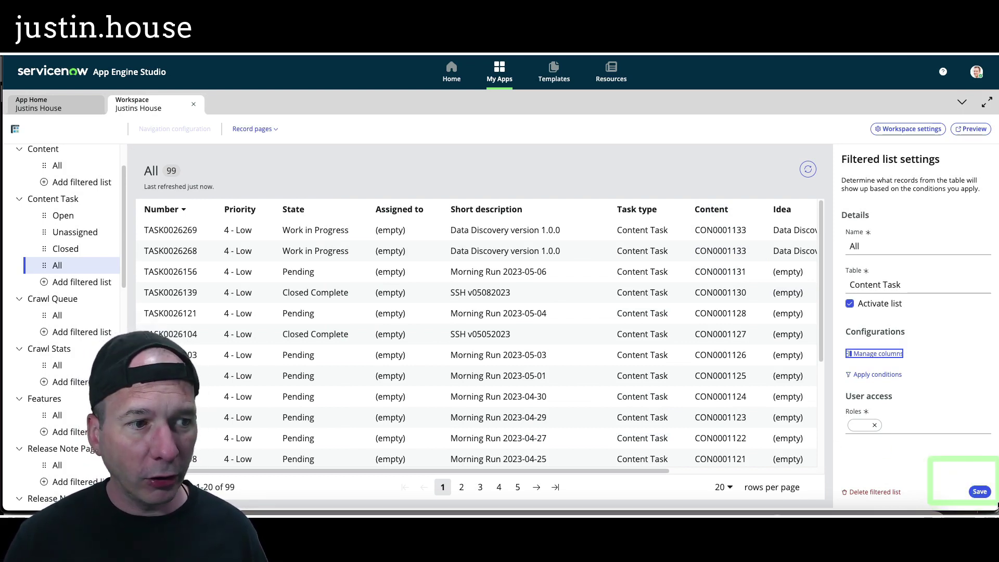
Save the list, then view the live Content Task All list's new Content, Idea and Knowledge article columns
left_click(980, 492)
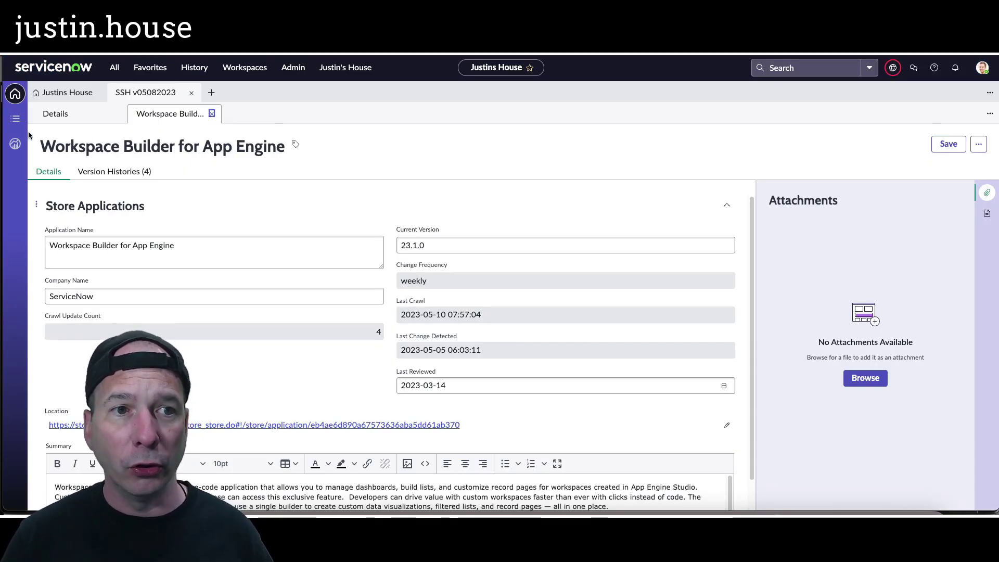
left_click(16, 118)
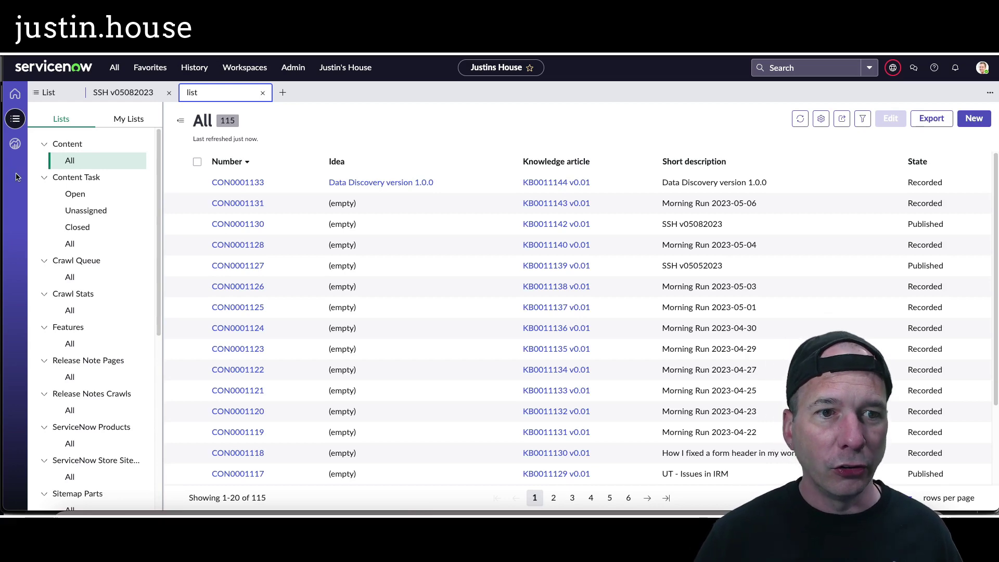
left_click(68, 244)
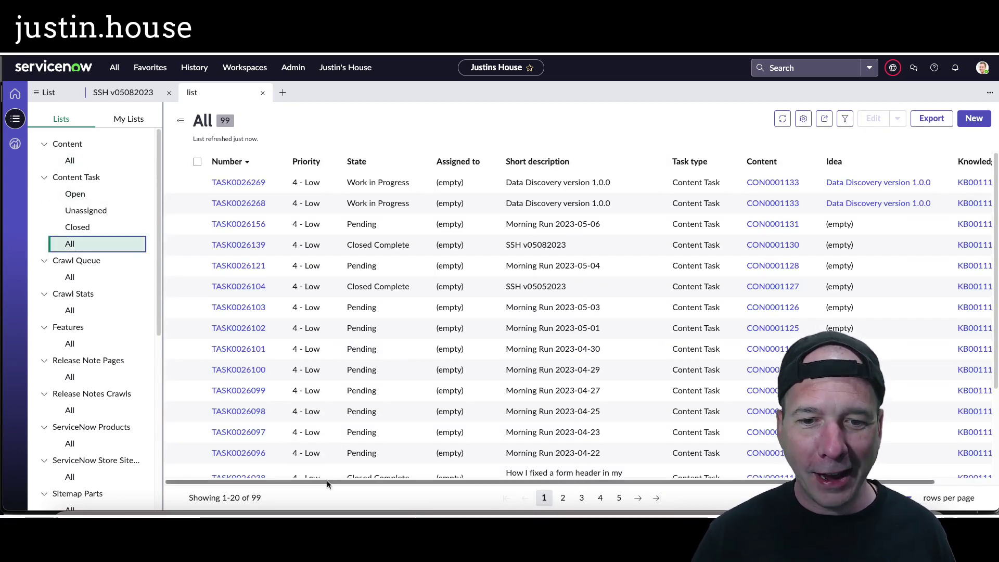
left_click_drag(327, 481, 386, 497)
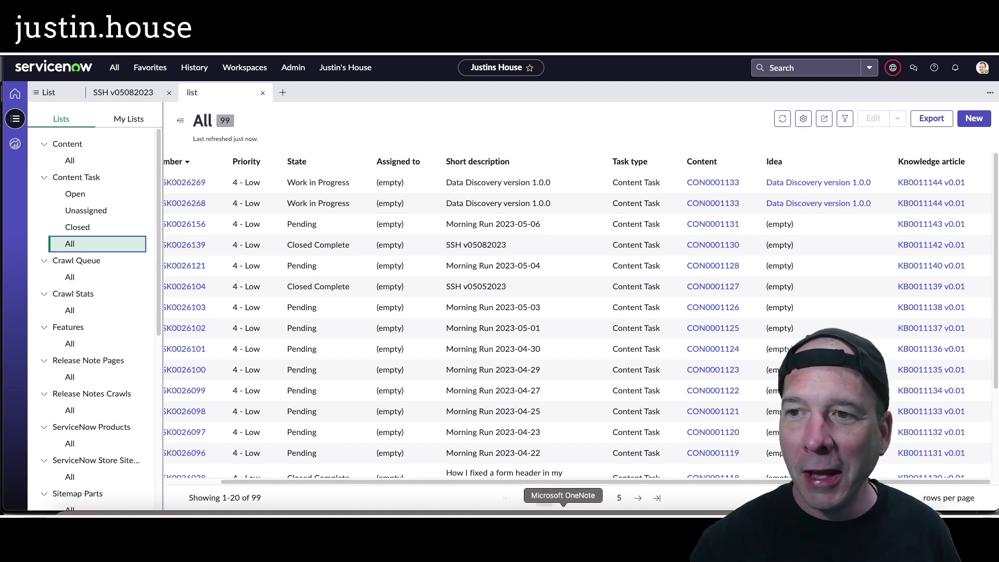
mouse_move(684, 150)
left_mouse_down()
mouse_move(987, 213)
mouse_move(989, 228)
left_mouse_up()
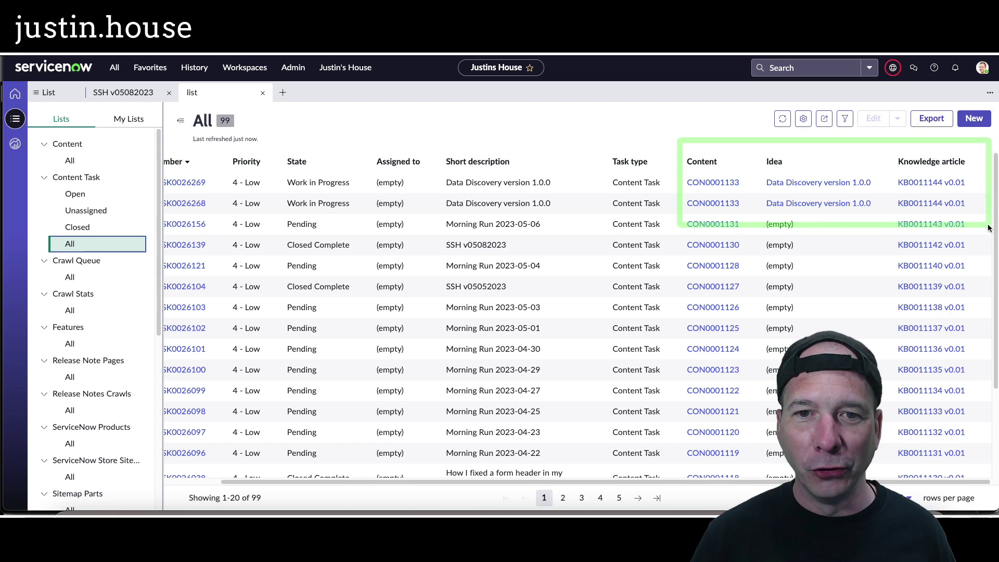